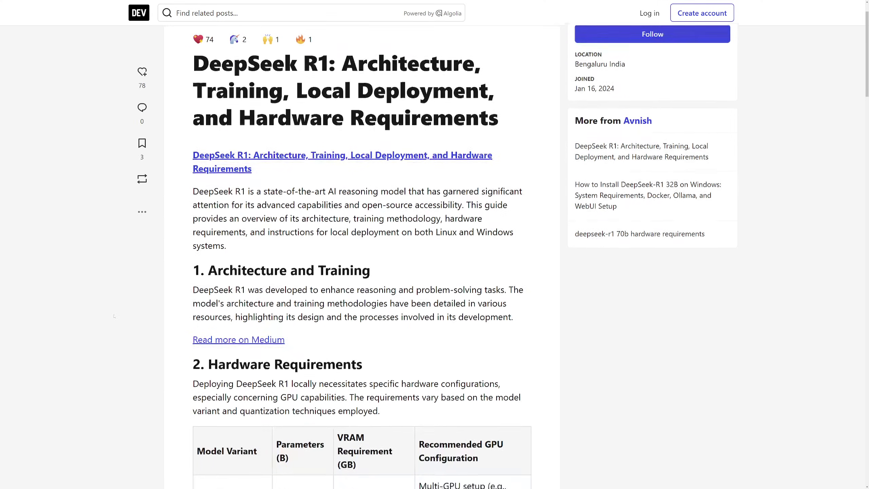
# - Examine the article's hardware requirements table for the VRAM needs of the DeepSeek R1 Distill-Qwen-14B and Distill-Qwen-32B variants
pyautogui.scroll(-8, 114, 316)
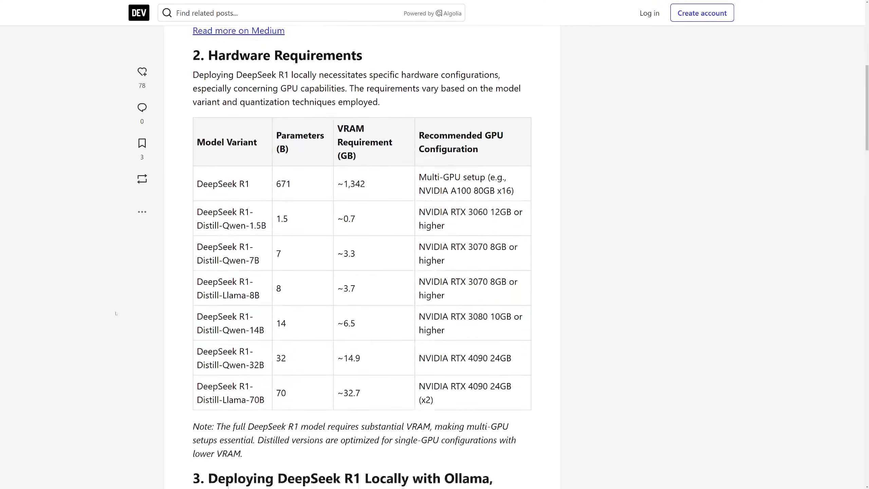
pyautogui.moveTo(197, 309); pyautogui.dragTo(259, 322)
pyautogui.moveTo(338, 316); pyautogui.dragTo(356, 315)
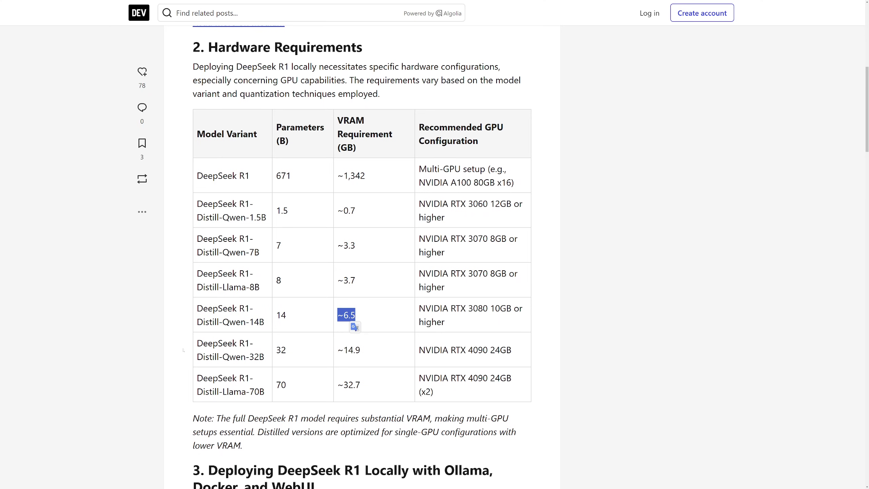
pyautogui.moveTo(197, 345); pyautogui.dragTo(264, 357)
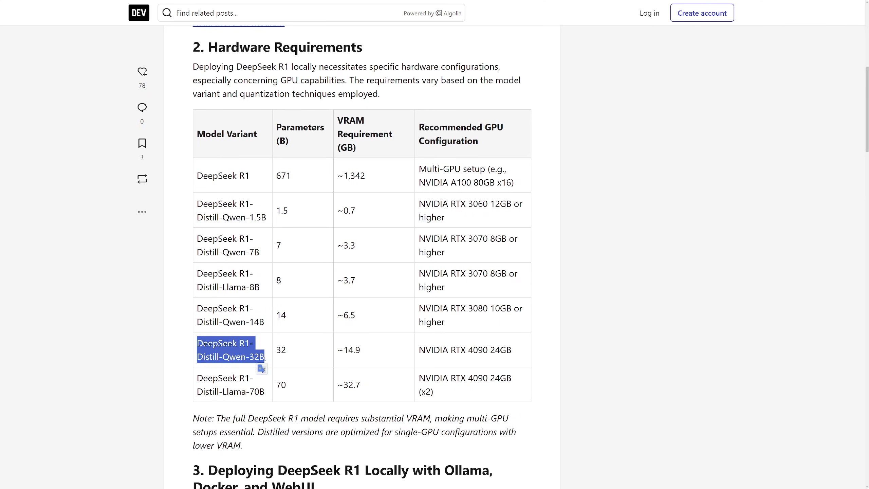
pyautogui.moveTo(338, 350); pyautogui.dragTo(363, 352)
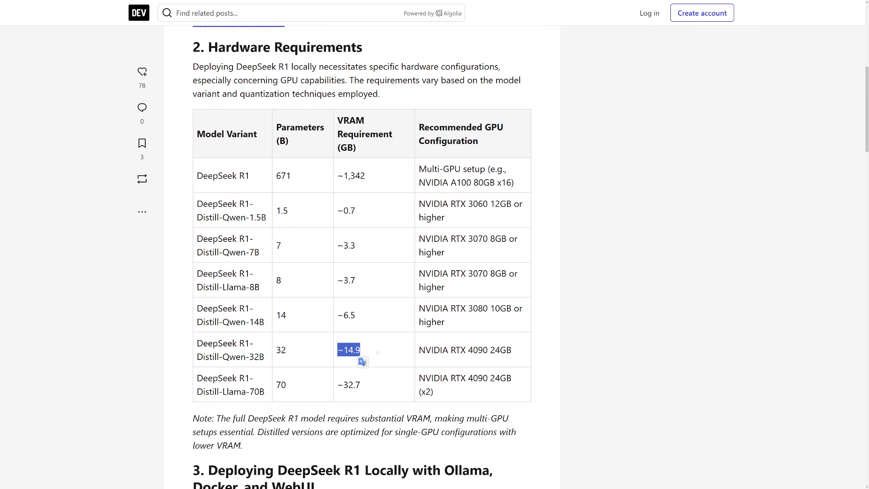
pyautogui.click(377, 352)
# - Read the prerequisites and Ollama installation instructions in the article's section on deploying DeepSeek R1 locally
pyautogui.scroll(-4, 378, 351)
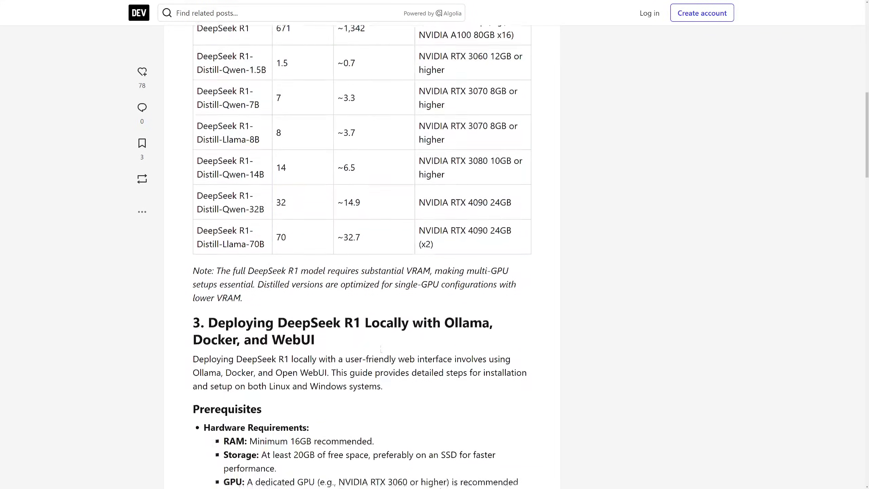
pyautogui.scroll(-5, 381, 349)
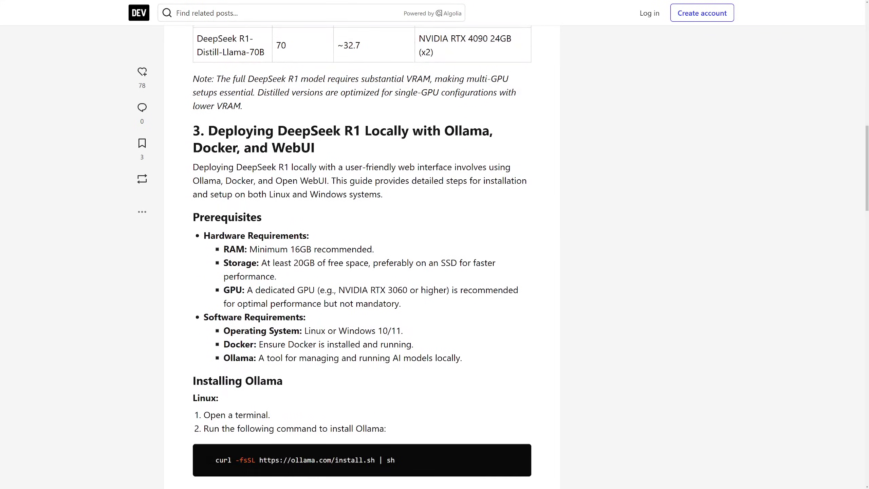
pyautogui.scroll(-2, 362, 257)
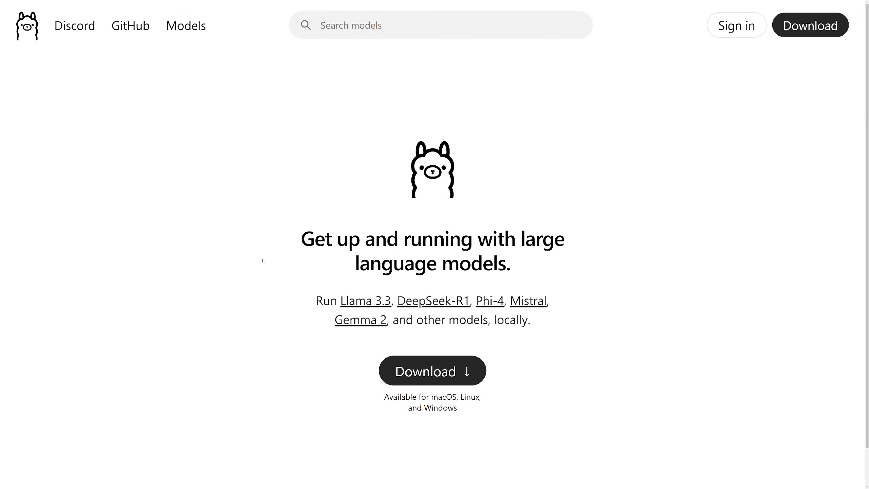
# - Review the tagline and supported operating systems on the Ollama home page, and open the download page
pyautogui.moveTo(301, 239); pyautogui.dragTo(511, 264)
pyautogui.click(564, 343)
pyautogui.moveTo(385, 397); pyautogui.dragTo(479, 413)
pyautogui.click(443, 369)
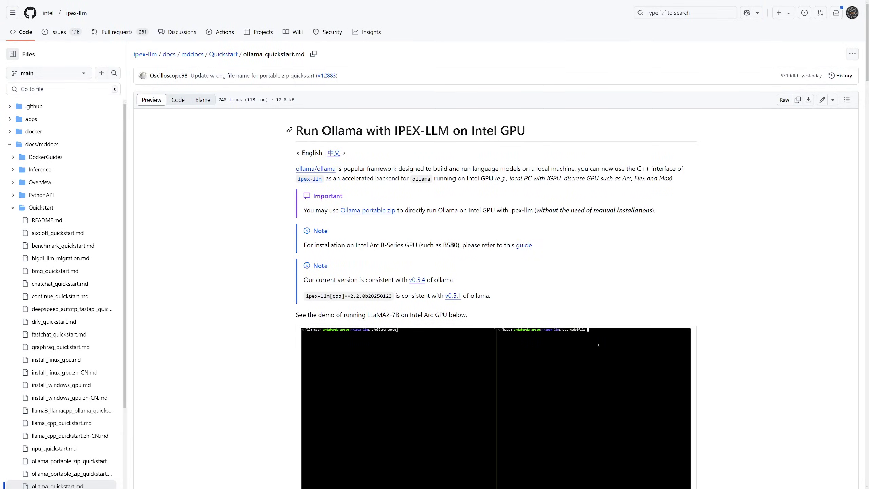
# - Look through the ipex-llm quickstart on running Ollama on an Intel GPU, covering installation, initialization and Ollama Serve
pyautogui.moveTo(297, 131); pyautogui.dragTo(517, 130)
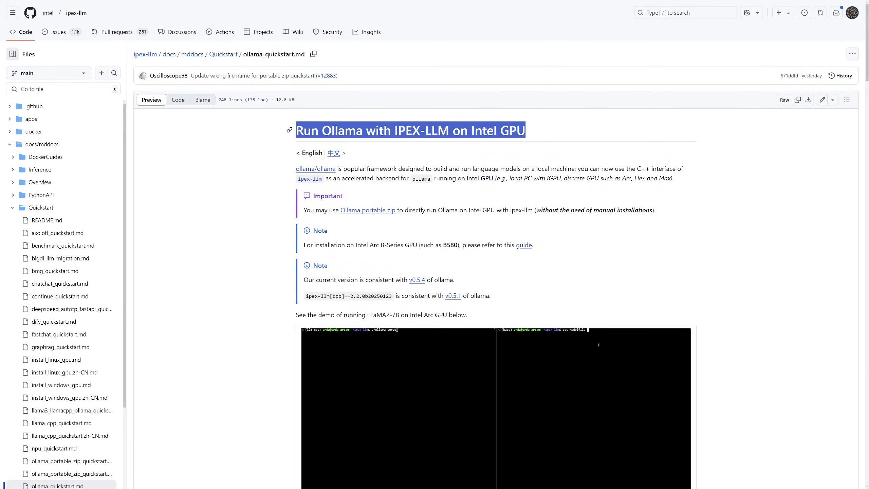
pyautogui.click(257, 238)
pyautogui.scroll(-15, 257, 238)
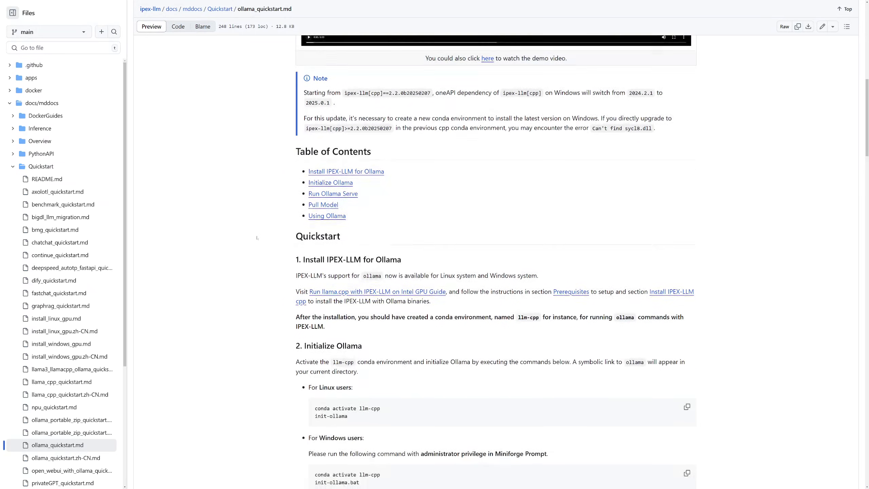
pyautogui.scroll(-8, 257, 237)
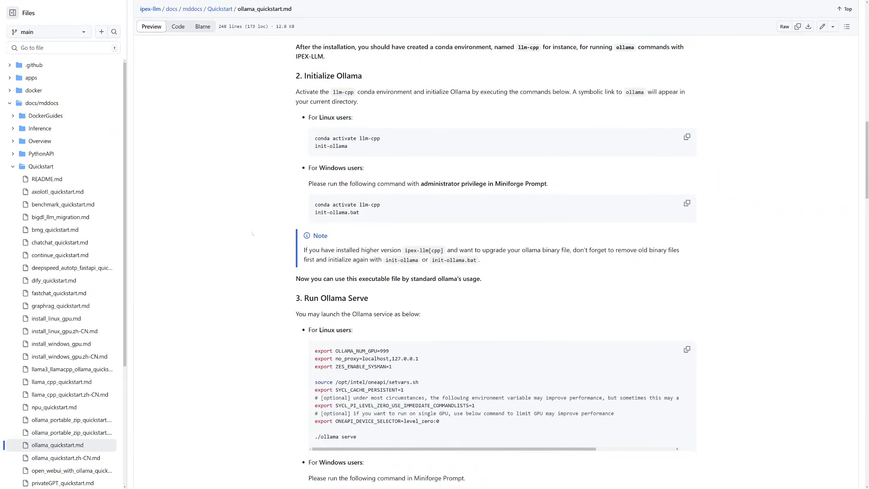
pyautogui.scroll(-12, 253, 234)
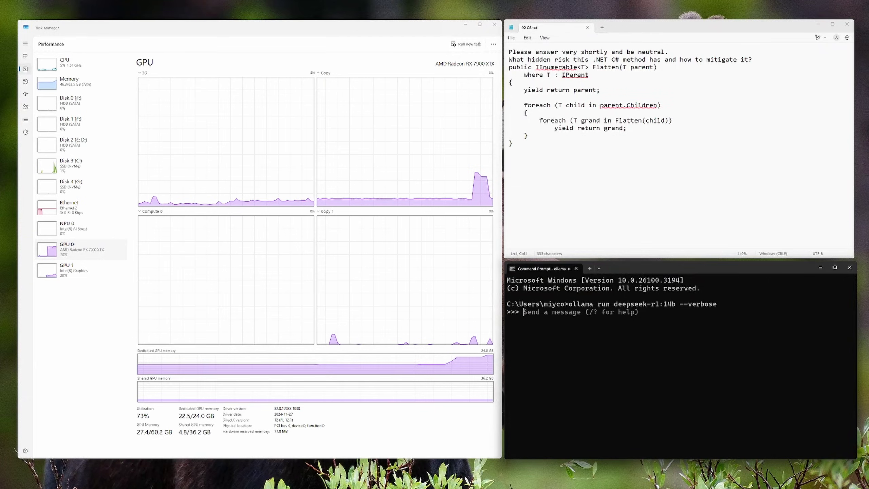
# - Copy the whole prompt about the hidden risk in the C# Flatten method and submit it to the running deepseek-r1:14b model
pyautogui.click(595, 93)
pyautogui.hotkey('ctrl', 'a')
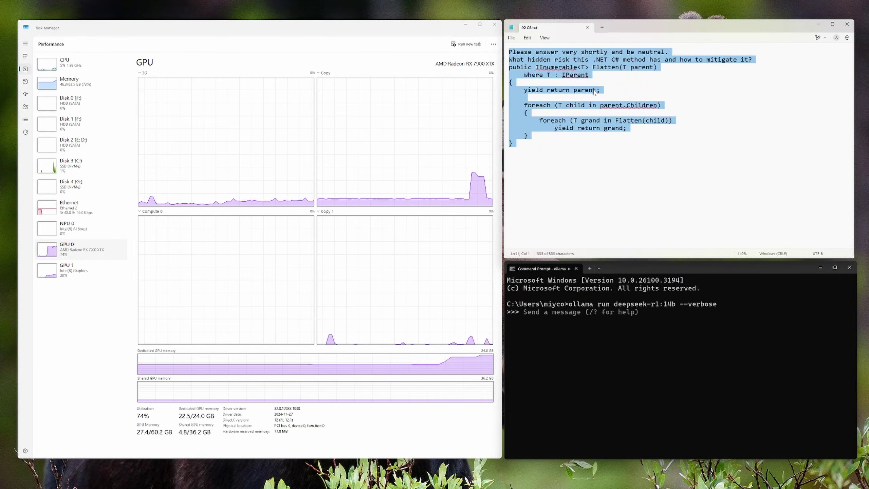
pyautogui.hotkey('ctrl', 'c')
pyautogui.click(594, 296)
pyautogui.hotkey('ctrl', 'v')
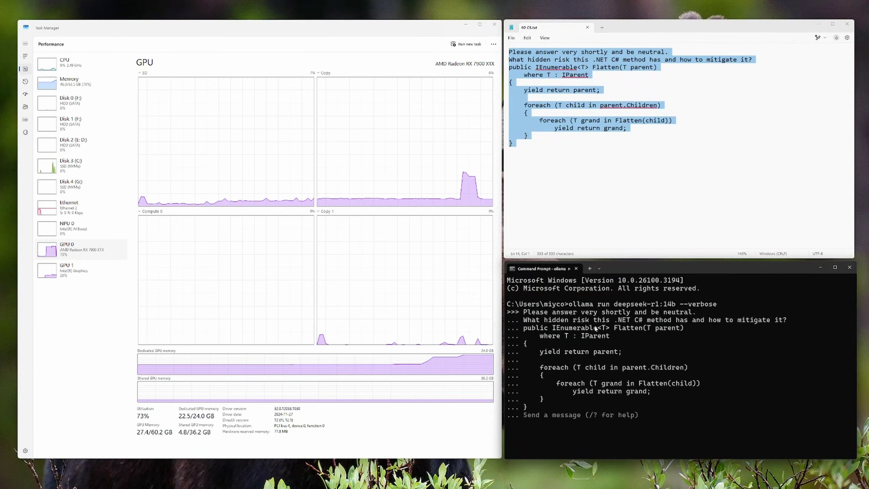
pyautogui.press('Return')
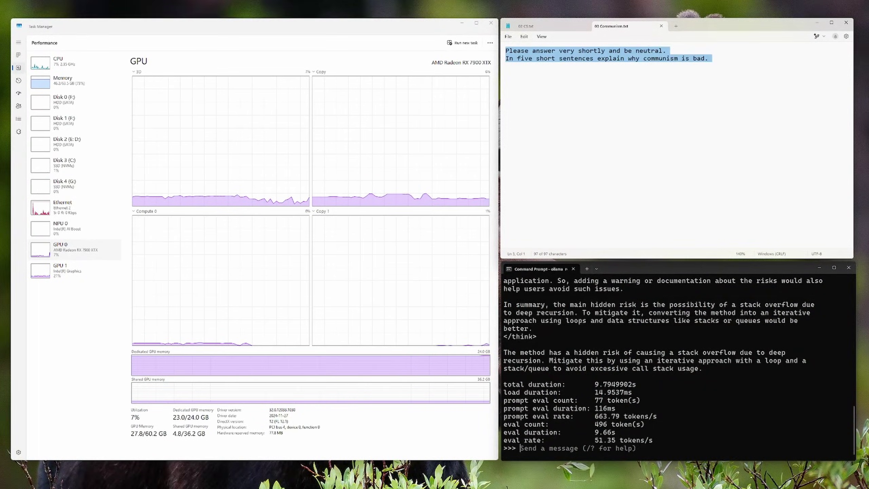
# - Copy the prompt from 03 Communism.txt and submit it to the deepseek-r1:14b session
pyautogui.hotkey('ctrl', 'c')
pyautogui.click(607, 383)
pyautogui.hotkey('ctrl', 'v')
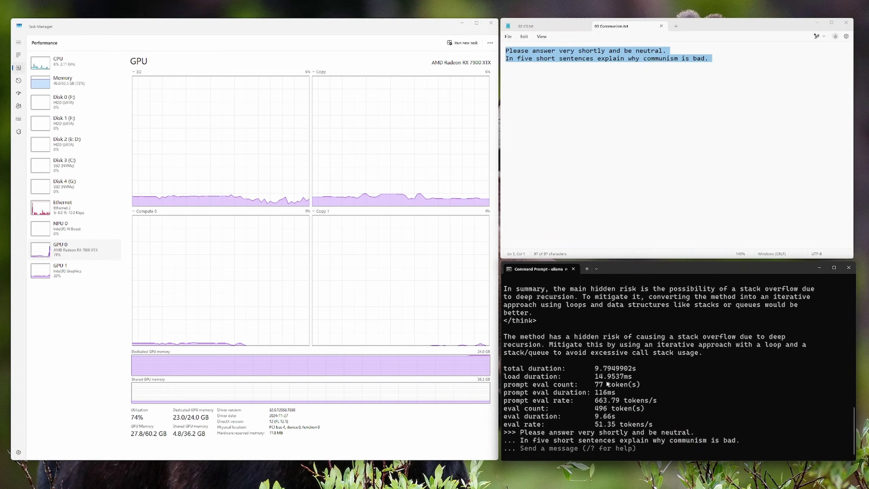
pyautogui.press('Return')
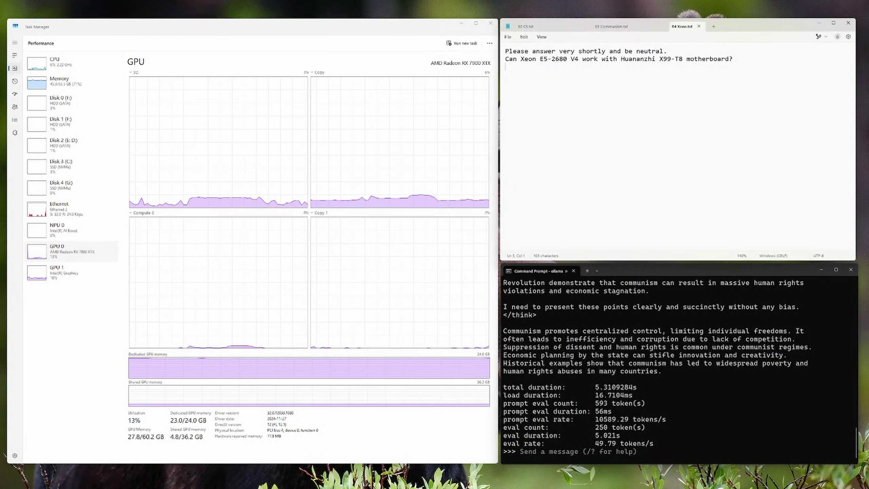
# - Copy the question about Xeon E5-2680 V4 and Huananzhi X99-T8 compatibility and submit it to the deepseek-r1:14b session
pyautogui.hotkey('ctrl', 'a')
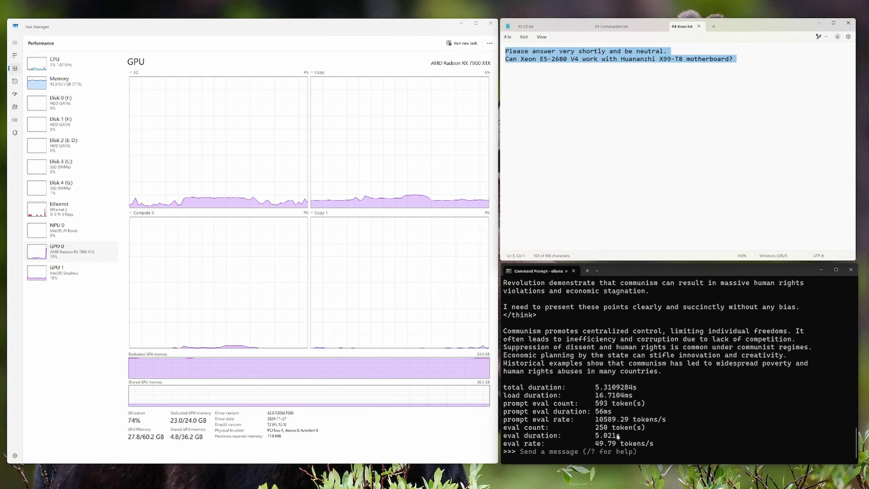
pyautogui.rightClick(699, 412)
pyautogui.press('Return')
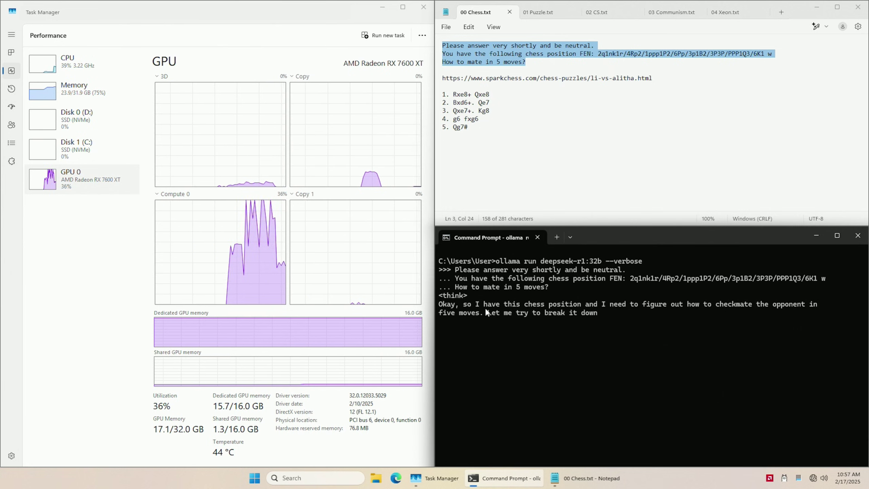
# - Compare the CPU and GPU 0 performance graphs while deepseek-r1:32b answers the chess prompt
pyautogui.click(114, 66)
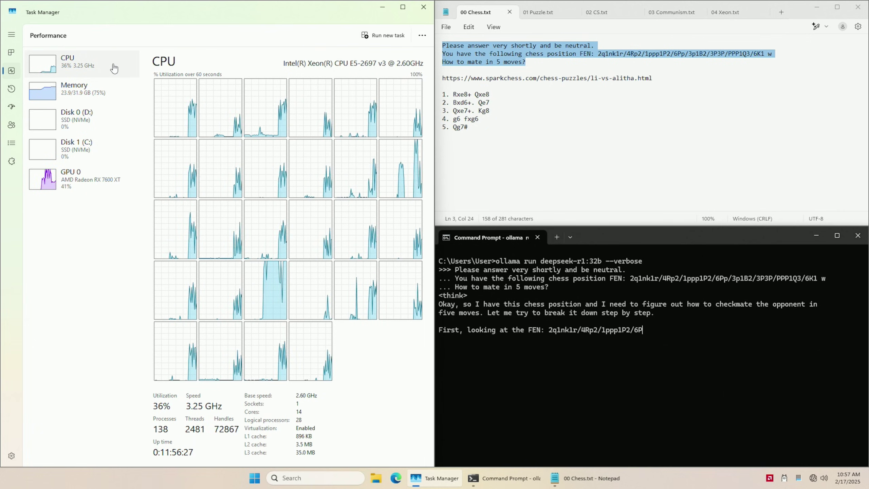
pyautogui.click(91, 186)
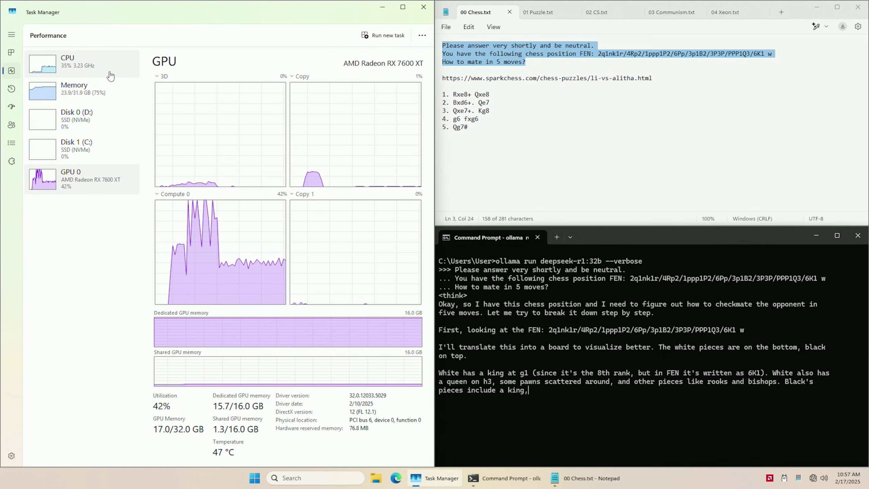
pyautogui.click(109, 76)
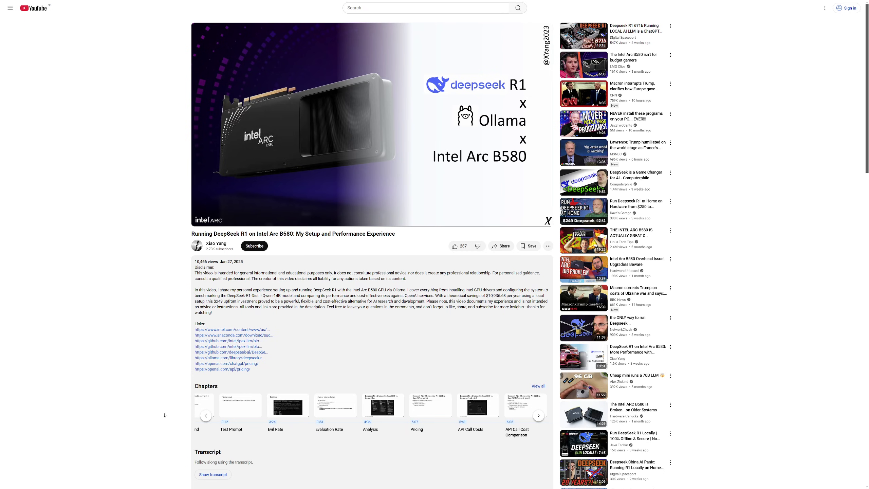
# - View the Test Prompt, Evil Rate and Evaluation Rate chapters of the Intel Arc B580 DeepSeek R1 video
pyautogui.click(236, 406)
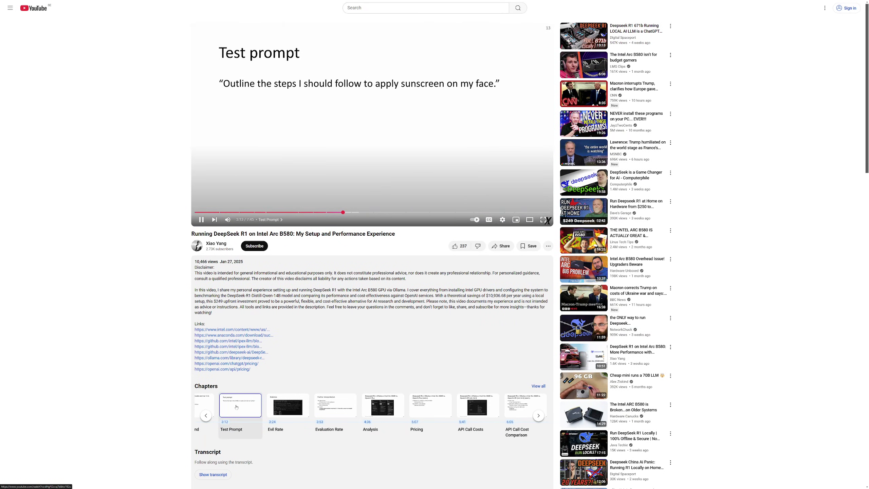
pyautogui.click(285, 406)
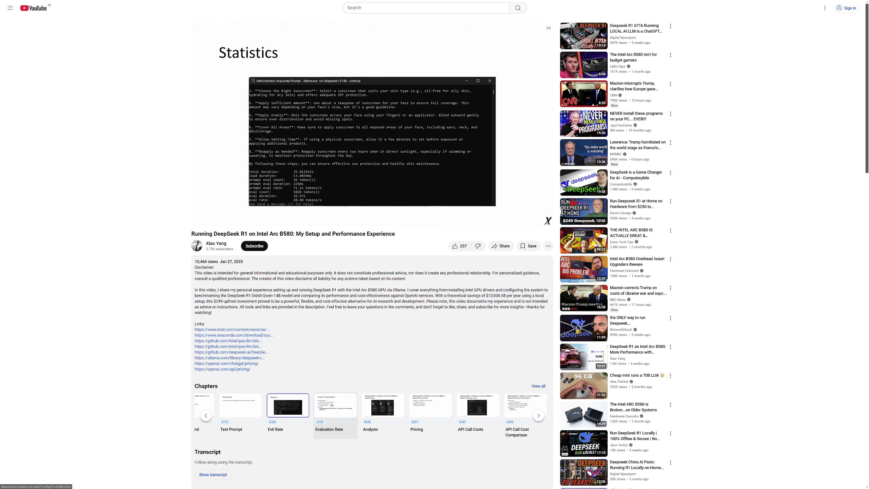
pyautogui.click(332, 405)
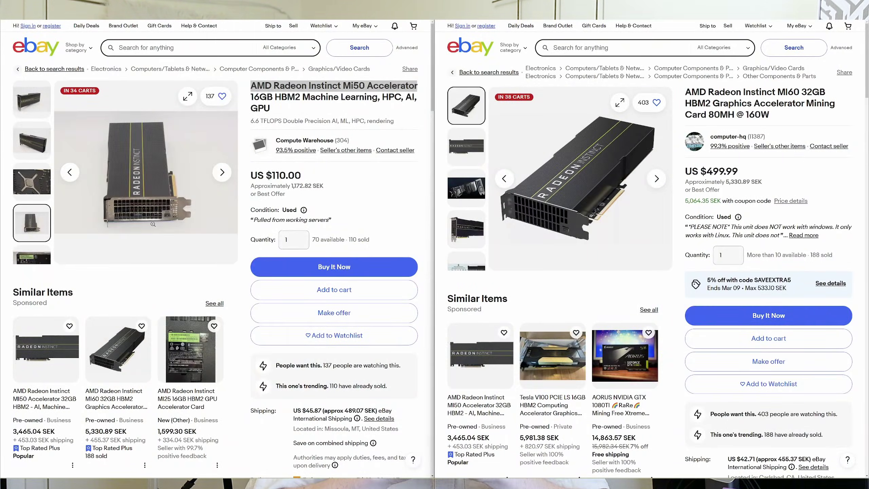
# - Examine the title and product photos of the AMD Radeon Instinct Mi50 16GB listing
pyautogui.click(251, 93)
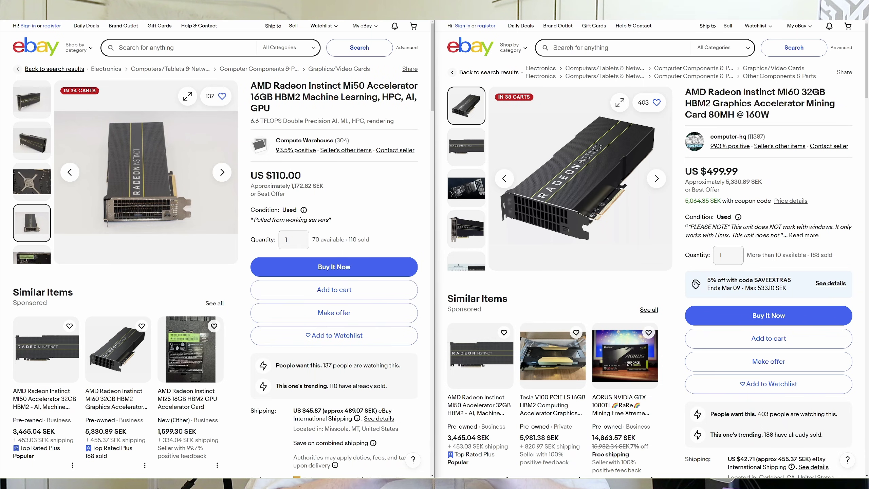
pyautogui.moveTo(251, 85); pyautogui.dragTo(418, 85)
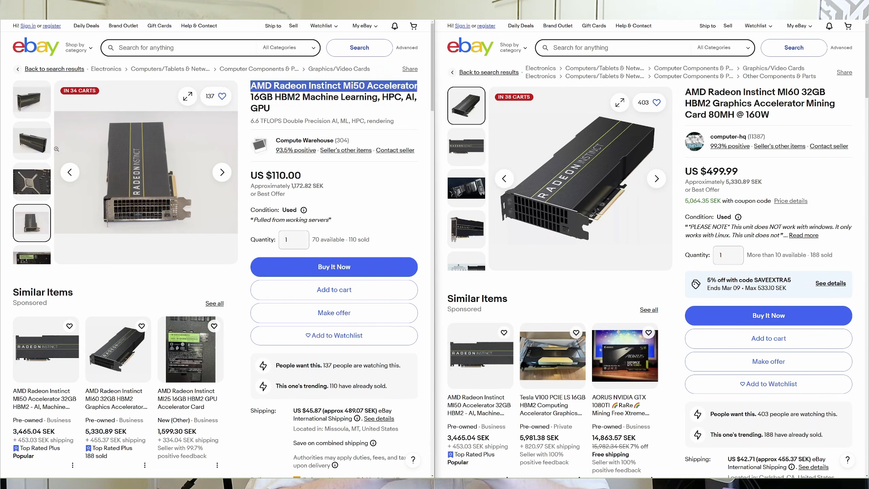
pyautogui.click(32, 182)
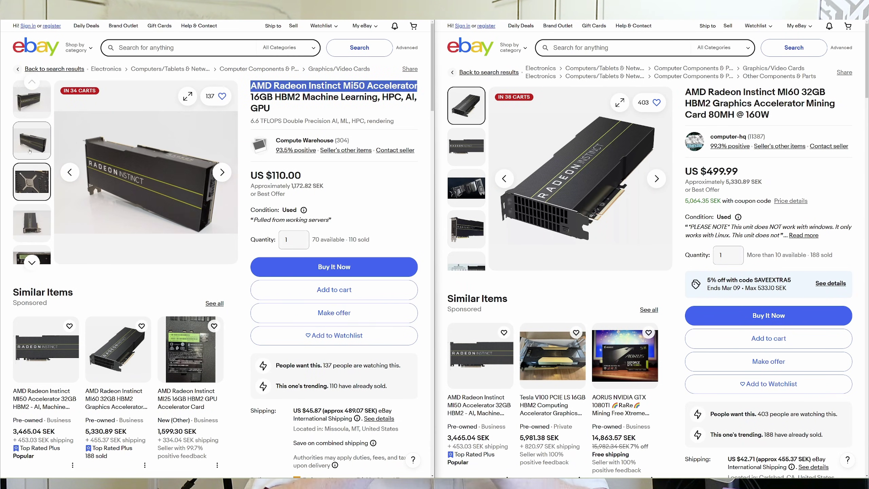
pyautogui.click(32, 99)
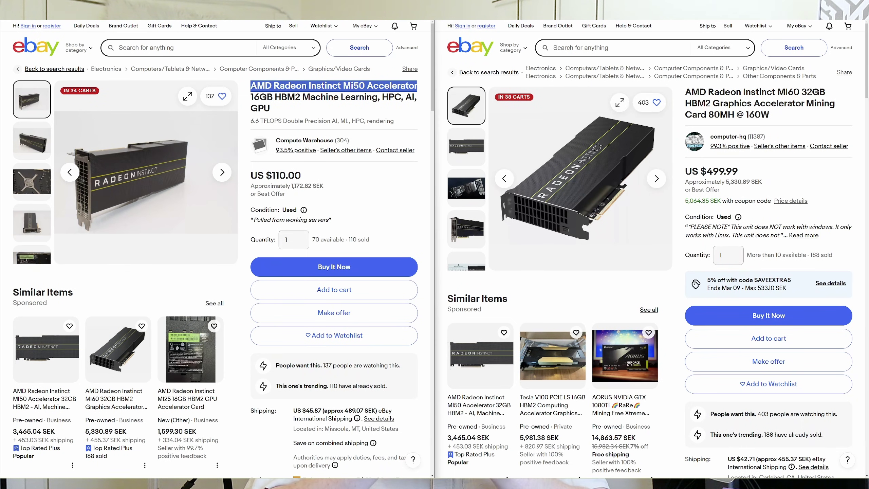
# - Examine the title and product photos of the AMD Radeon Instinct MI60 32GB listing
pyautogui.moveTo(686, 92); pyautogui.dragTo(827, 92)
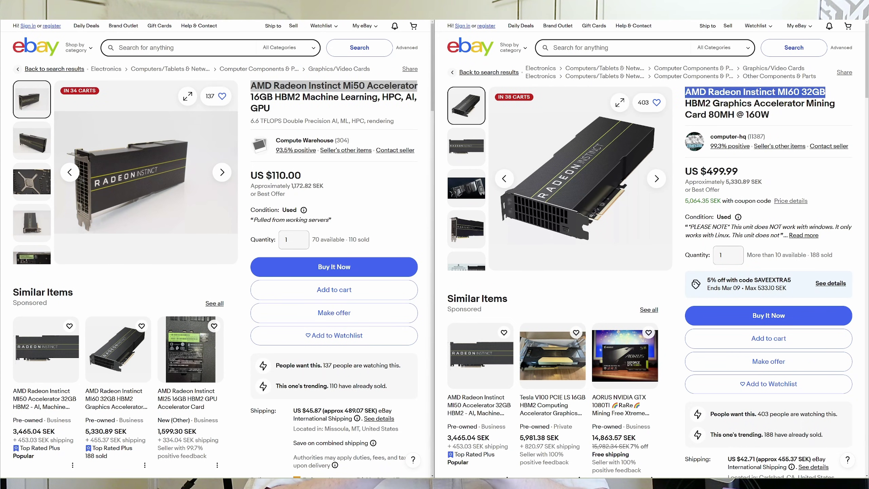
pyautogui.click(464, 187)
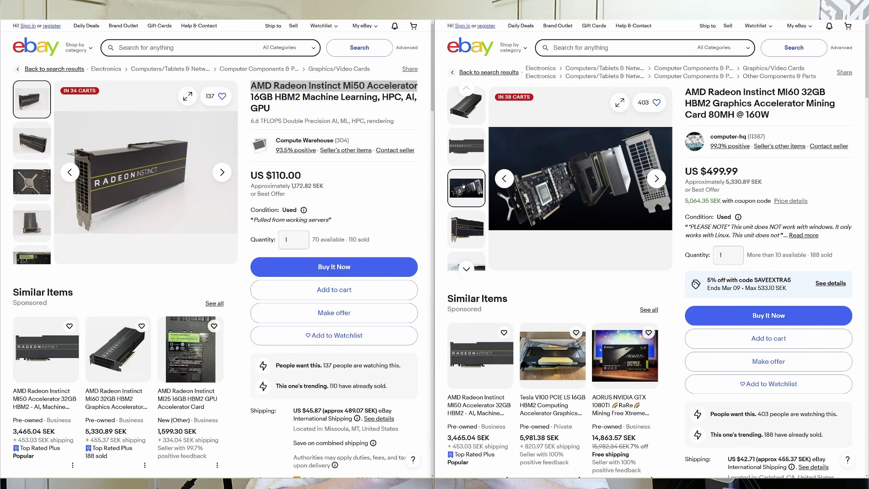
pyautogui.click(465, 225)
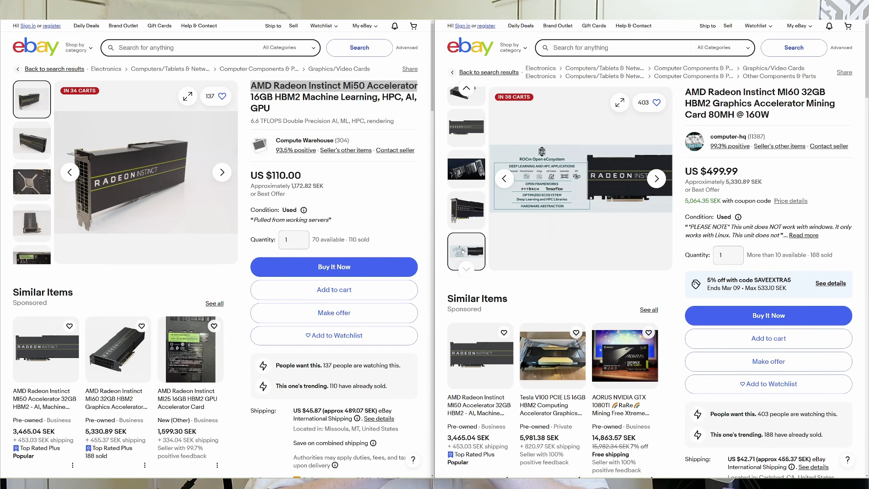